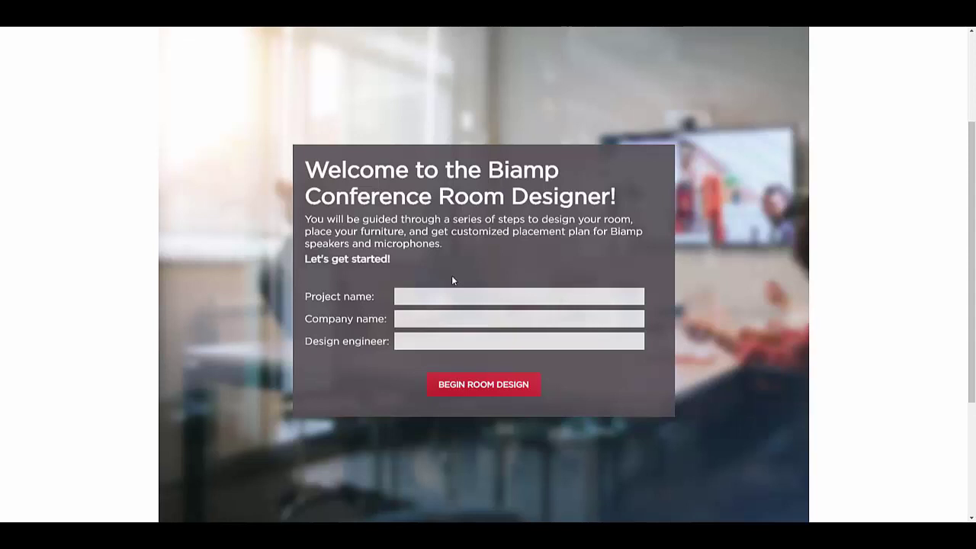
Enter project name Gemini, company Biamp and the design engineer's name on the welcome form.
click(453, 297)
text(Gemini)
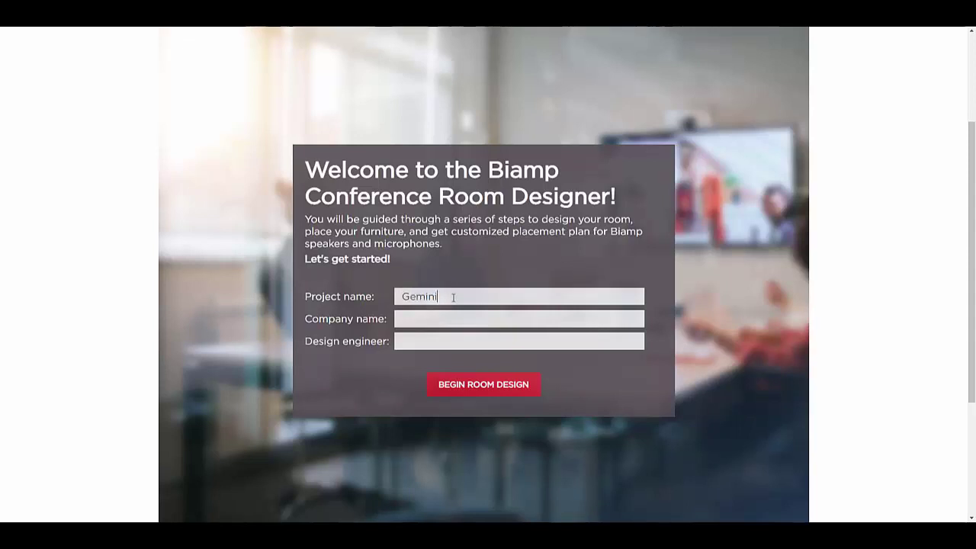
text(Biamp)
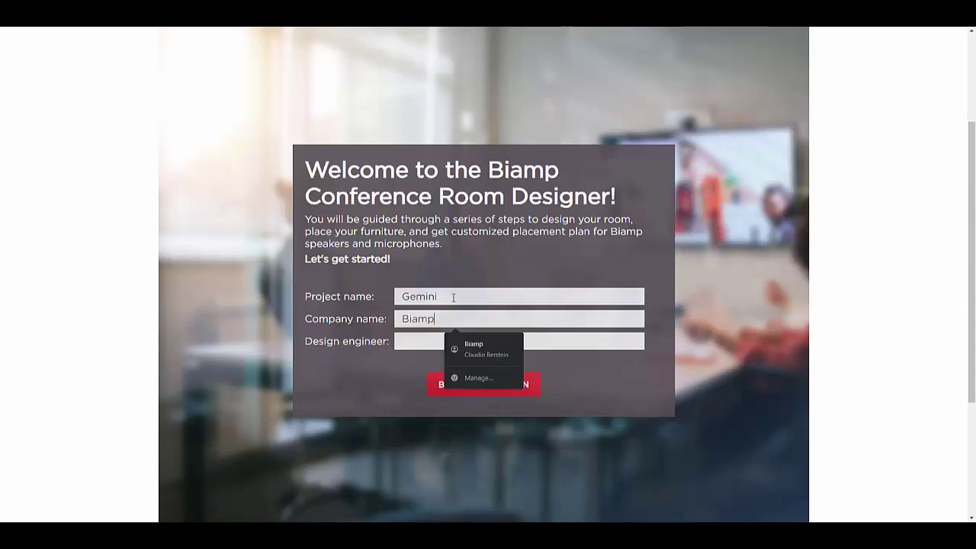
key(Tab)
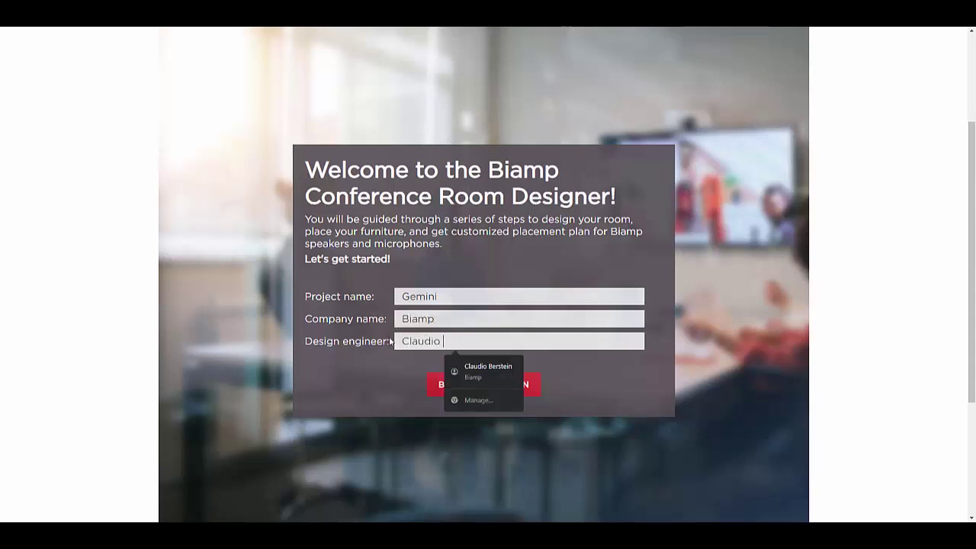
Name the room 'Medium Room' with 24' x 14' dimensions and a 10' ceiling.
click(435, 385)
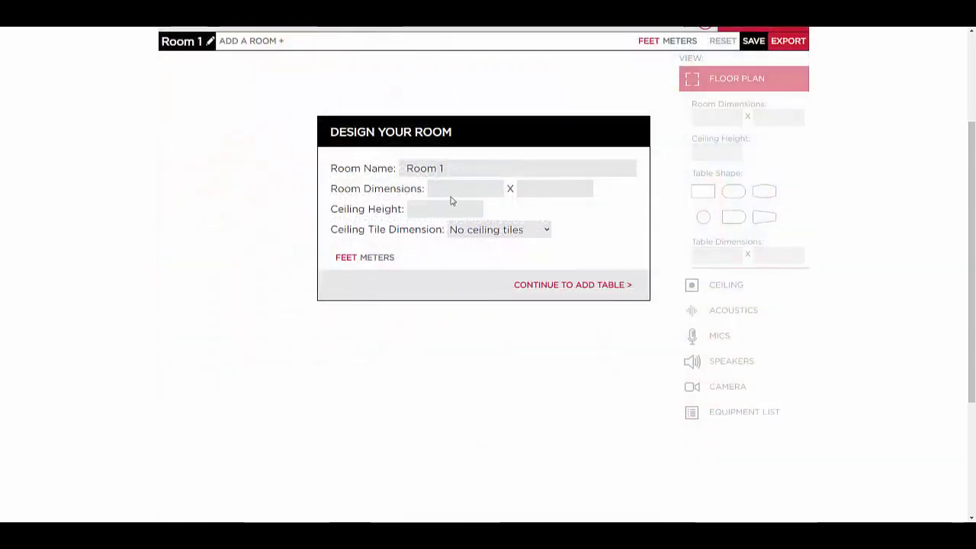
drag(444, 168, 403, 168)
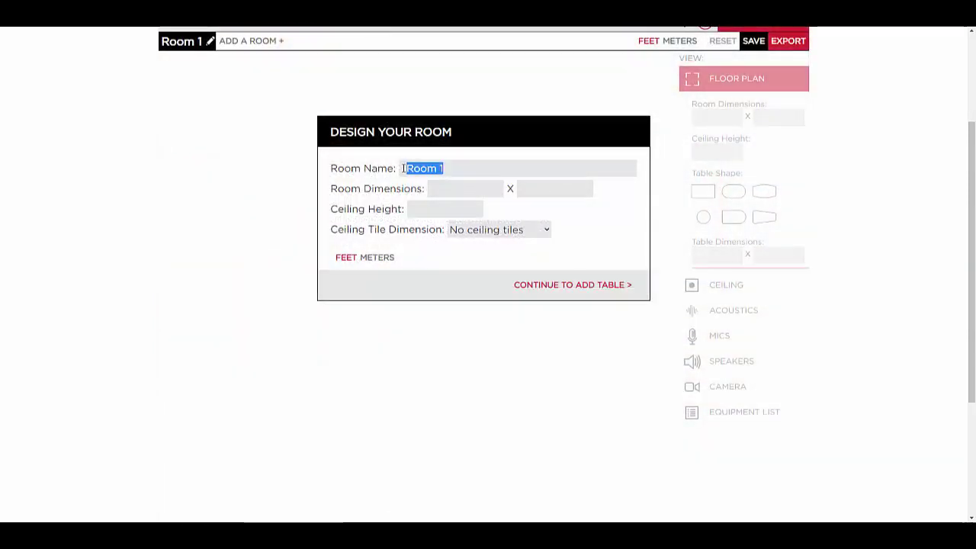
text(Medium )
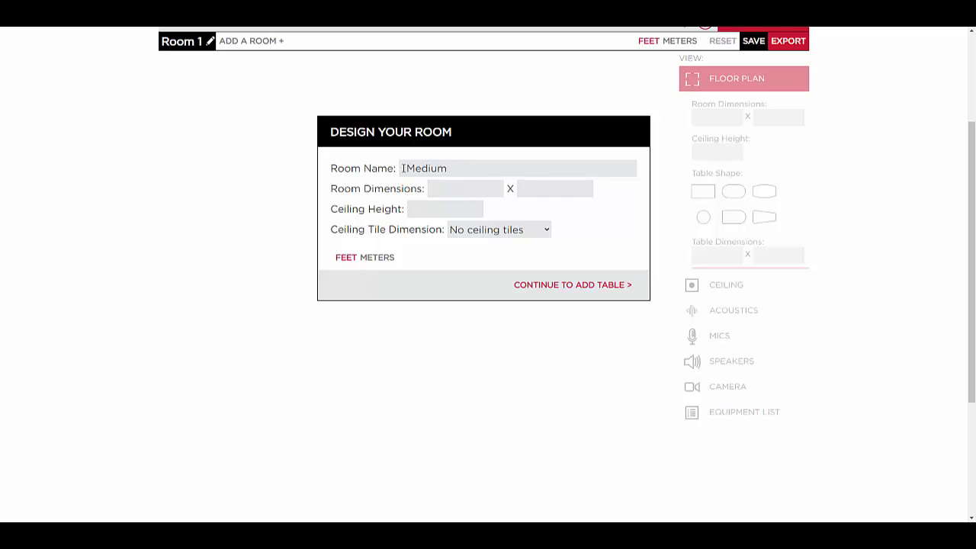
text(Room)
key(Tab)
text(24)
key(Tab)
text(14)
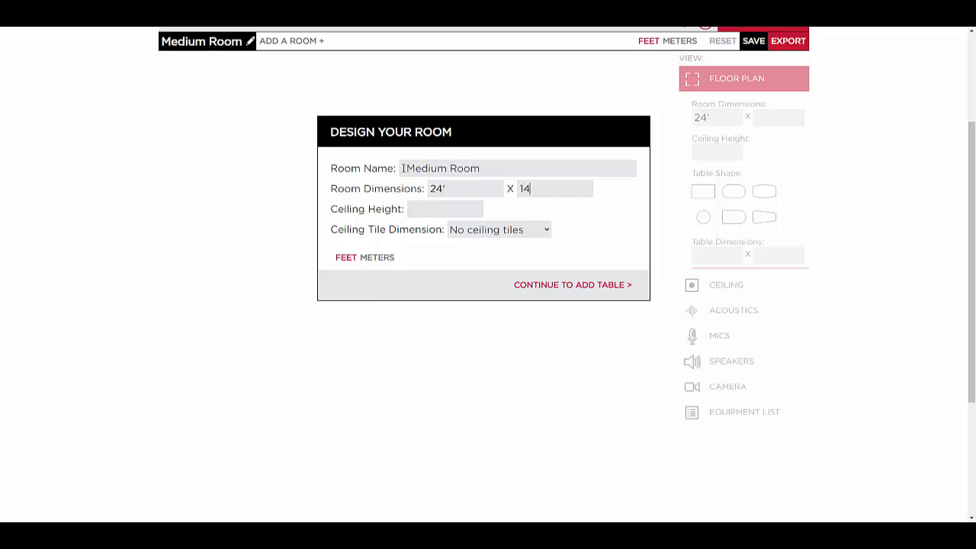
key(Tab)
text(10)
click(554, 285)
Give the Medium Room a rectangular 14' x 4.5' table.
click(355, 212)
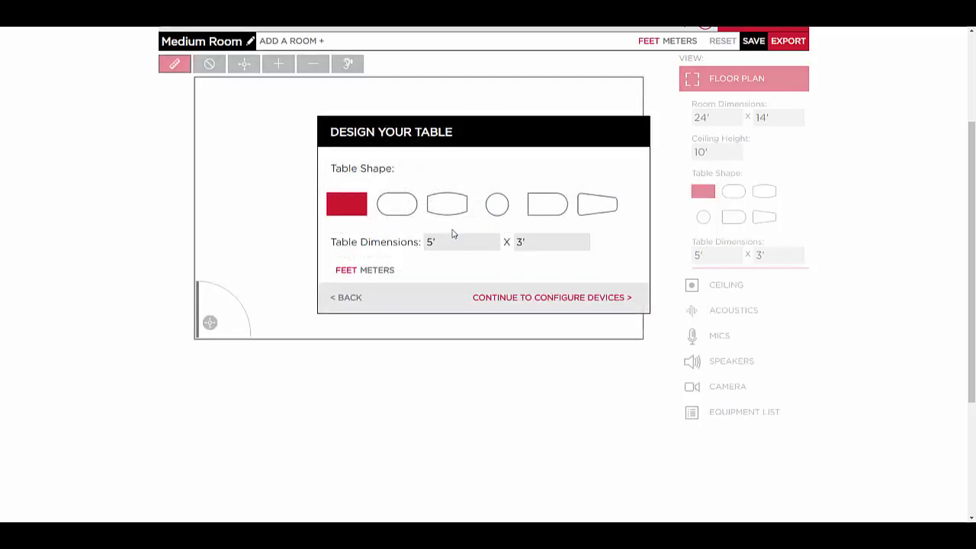
click(453, 235)
drag(453, 235, 414, 244)
text(14)
key(Tab)
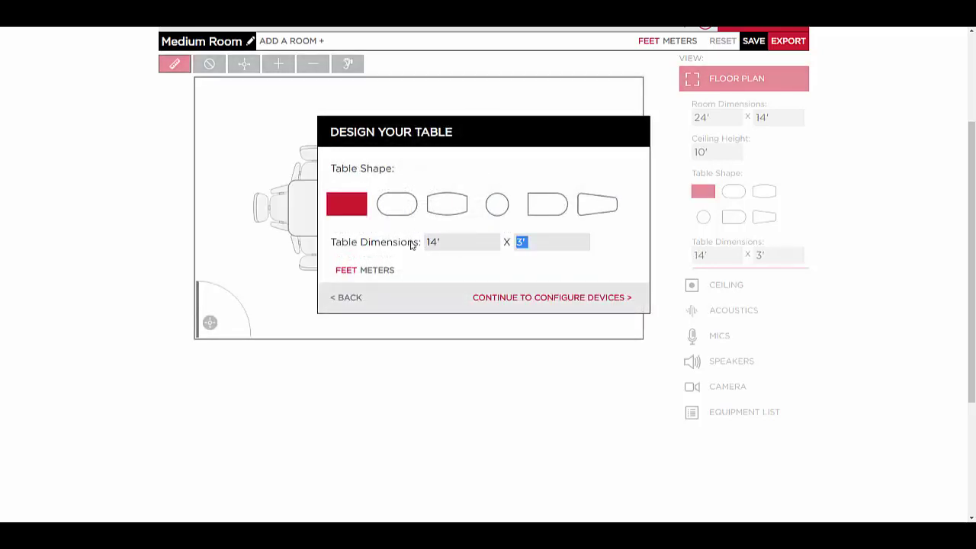
text(4.5)
click(517, 299)
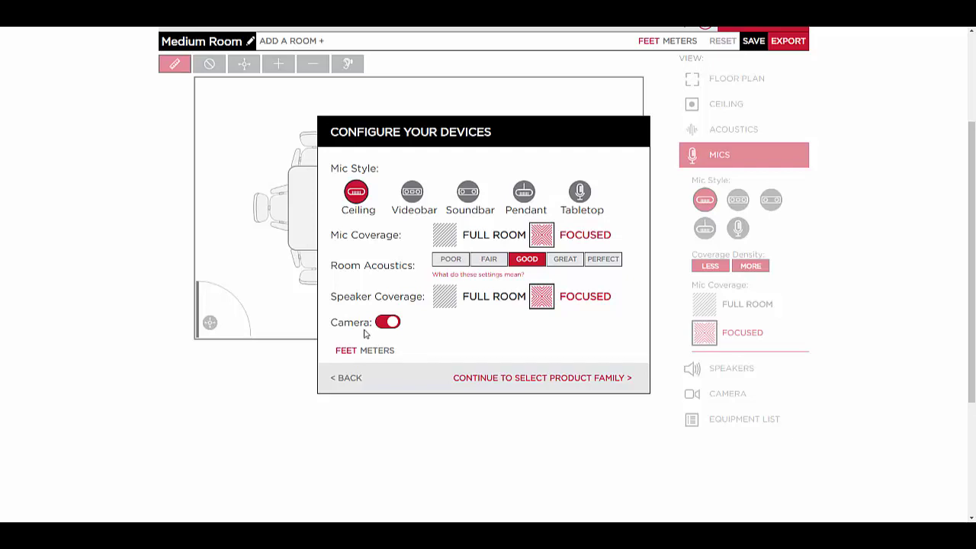
Compare Soundbar and Pendant mic styles, settle on Videobar, and view the room's mic coverage.
click(411, 195)
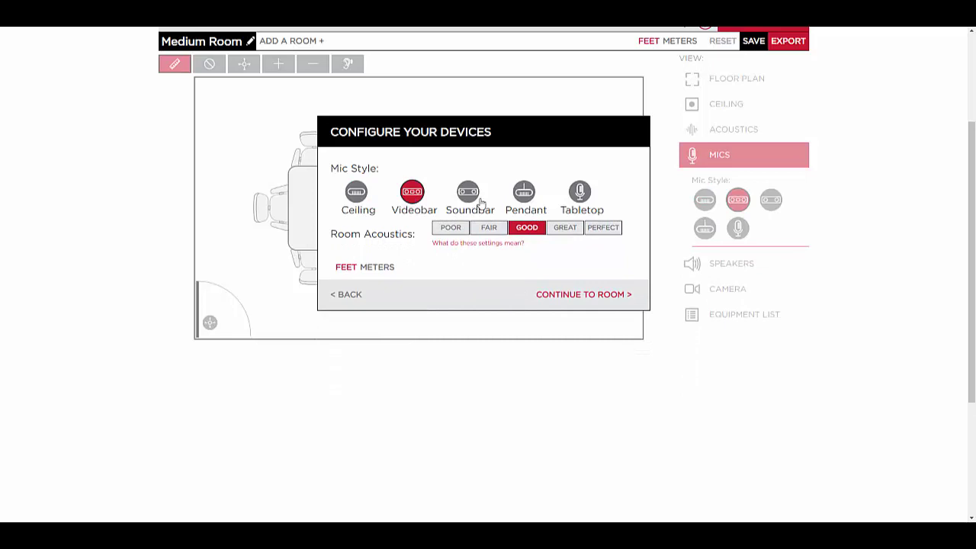
click(473, 195)
click(525, 195)
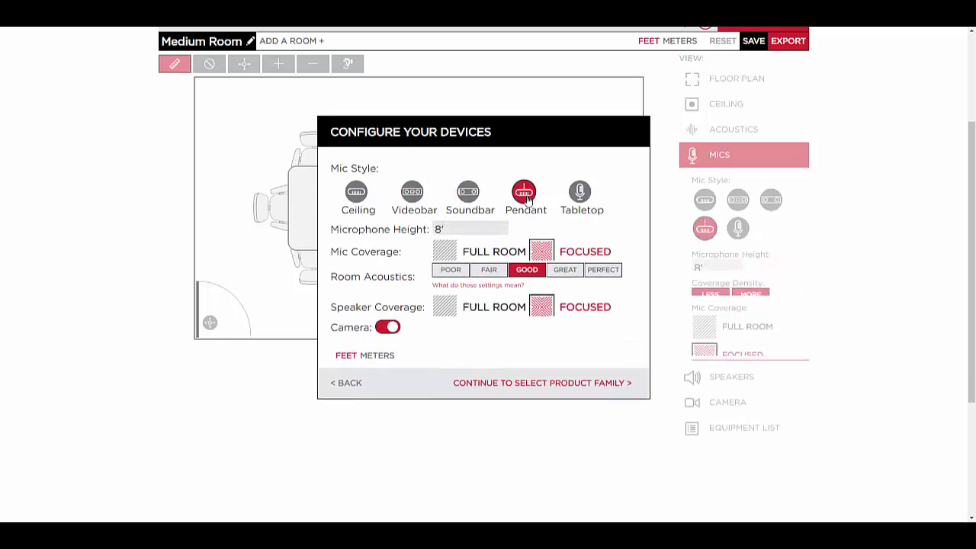
click(413, 195)
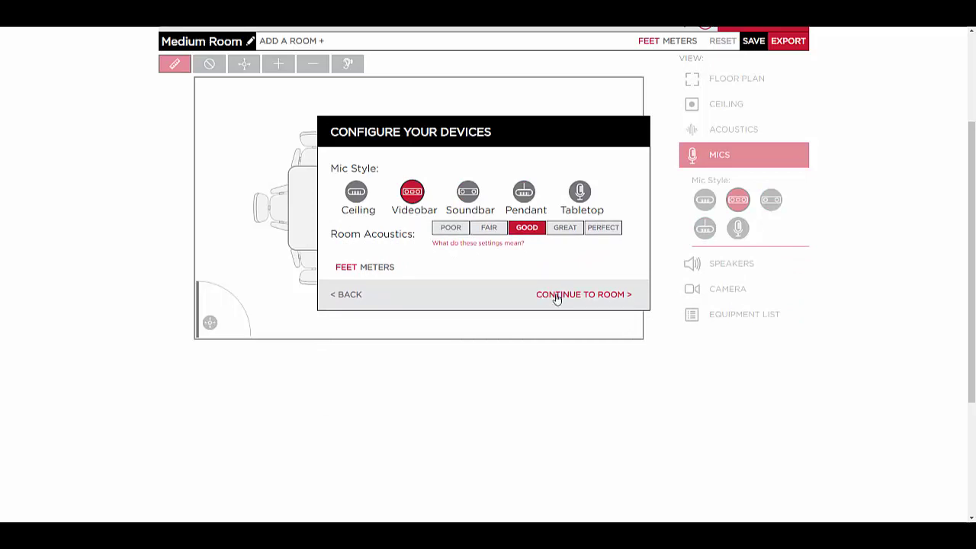
click(556, 296)
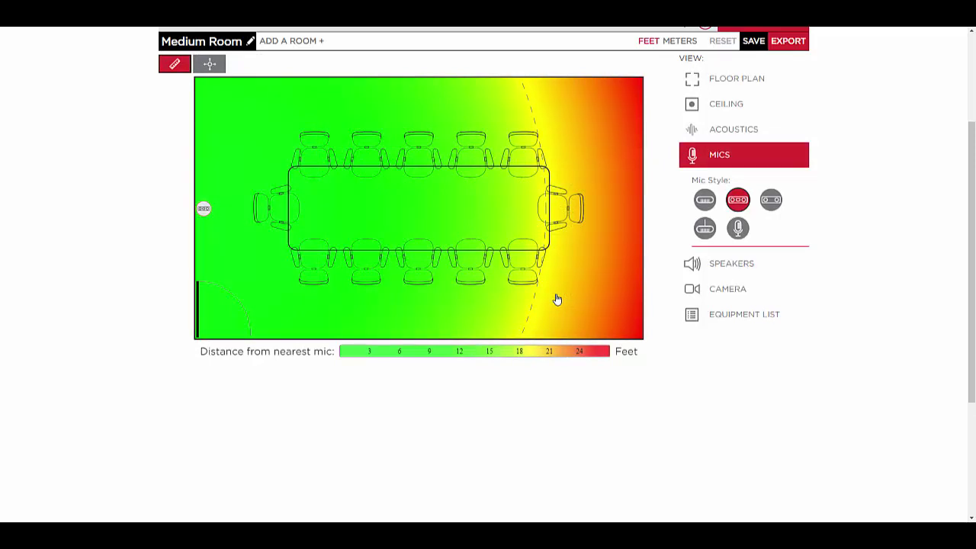
Show the speaker level map, then the videobar camera's field-of-view map.
click(706, 267)
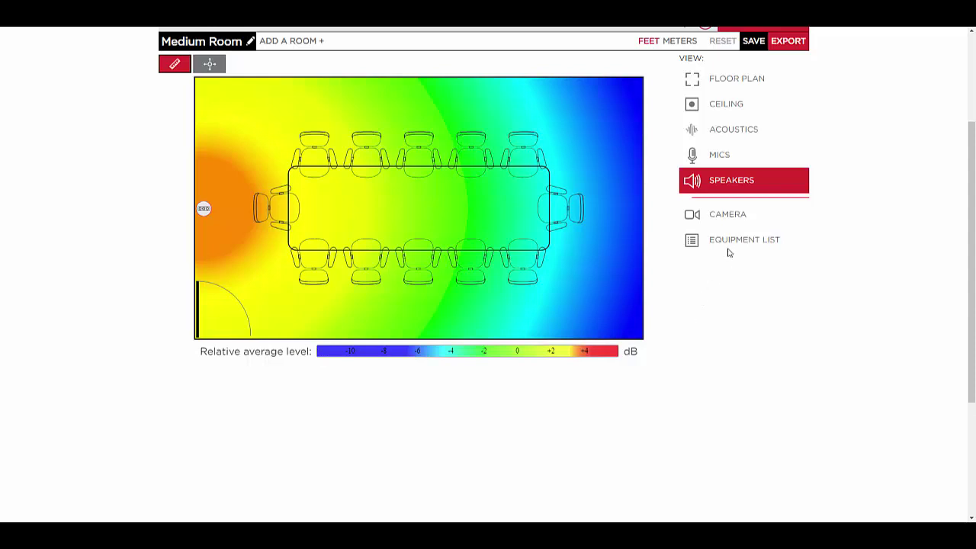
click(729, 219)
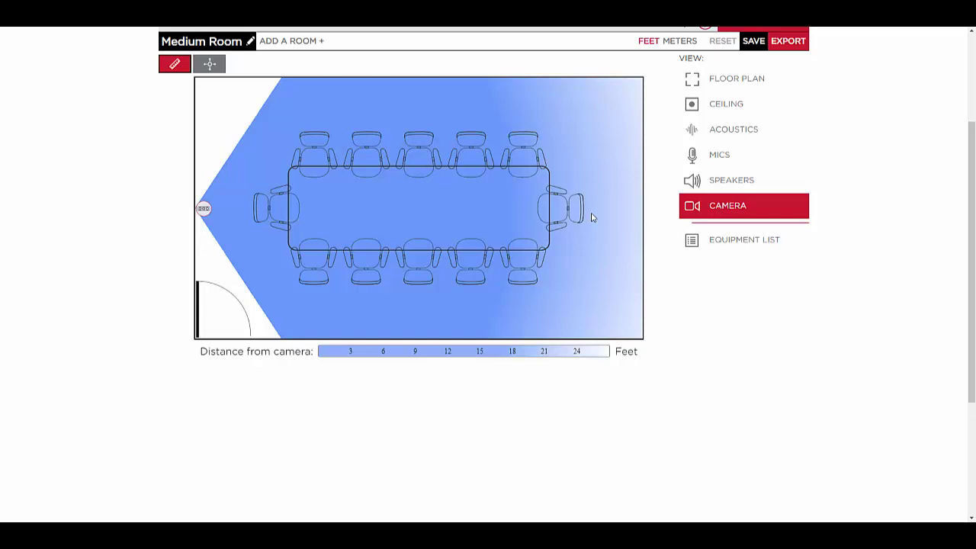
Move the videobar from the left wall to the top wall, left of centre.
click(209, 65)
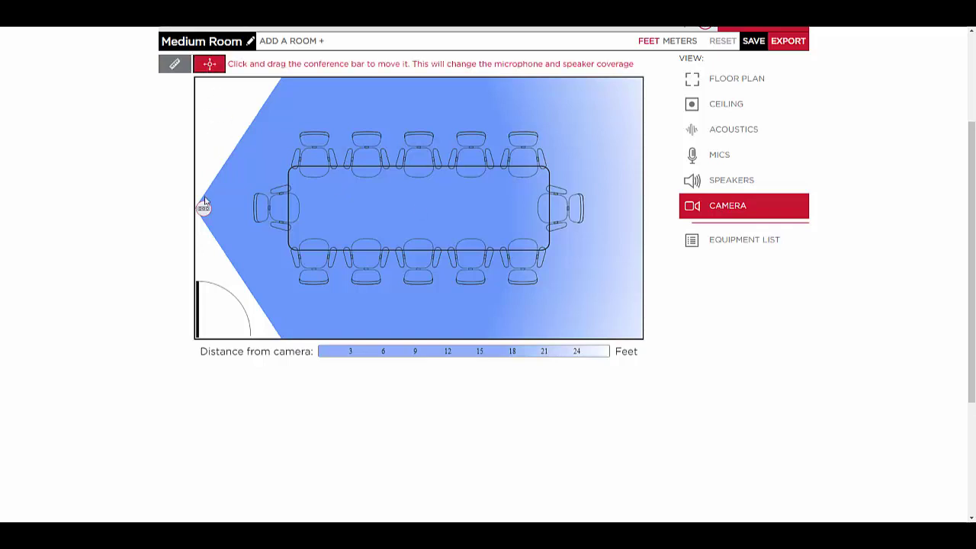
click(203, 207)
drag(204, 207, 319, 85)
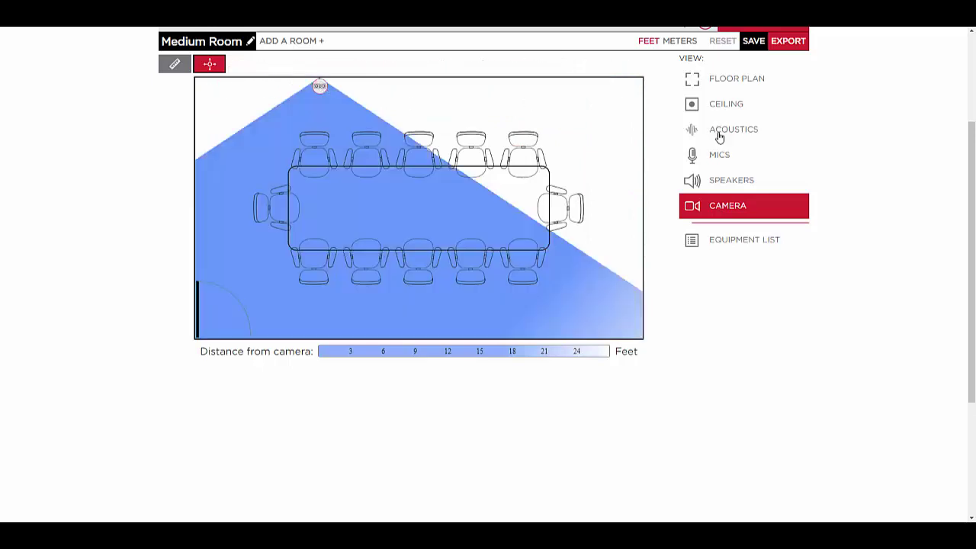
Recheck mic, speaker and camera coverage from the new videobar position.
click(720, 157)
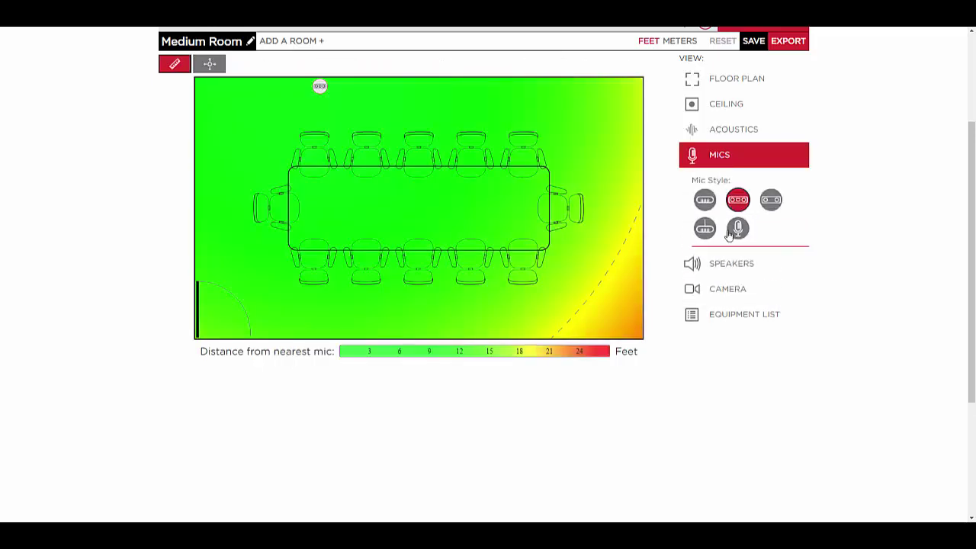
click(722, 265)
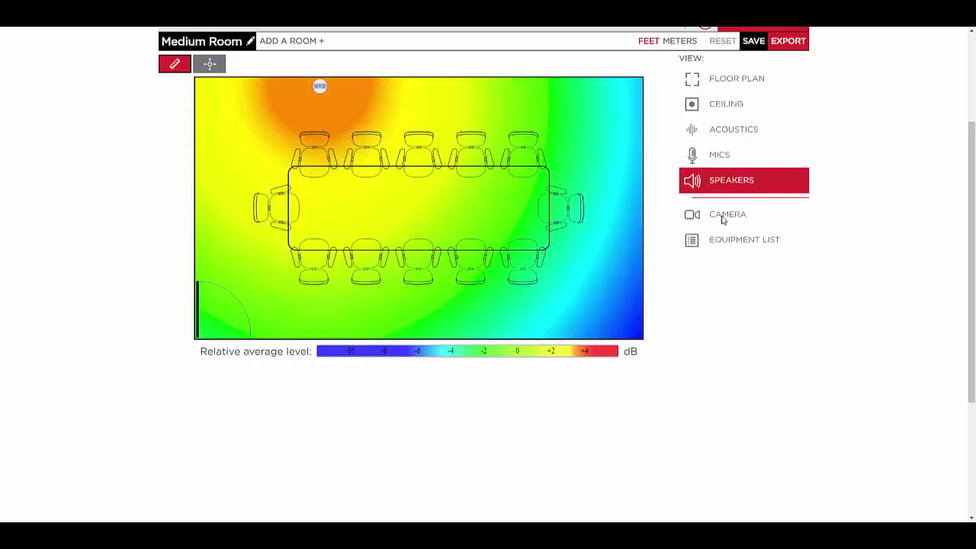
click(723, 216)
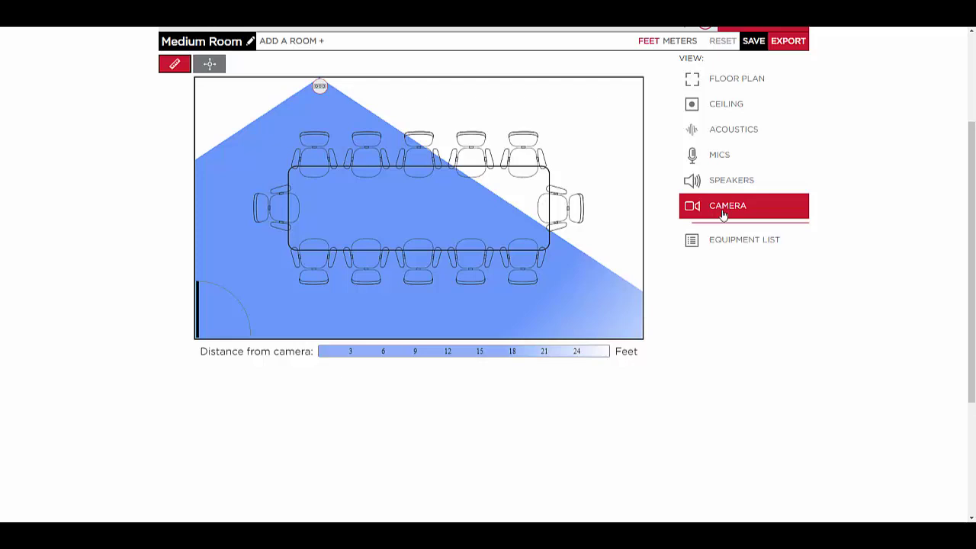
Add a second room named 'Large Room', 50' x 30' with a 10' ceiling.
click(290, 42)
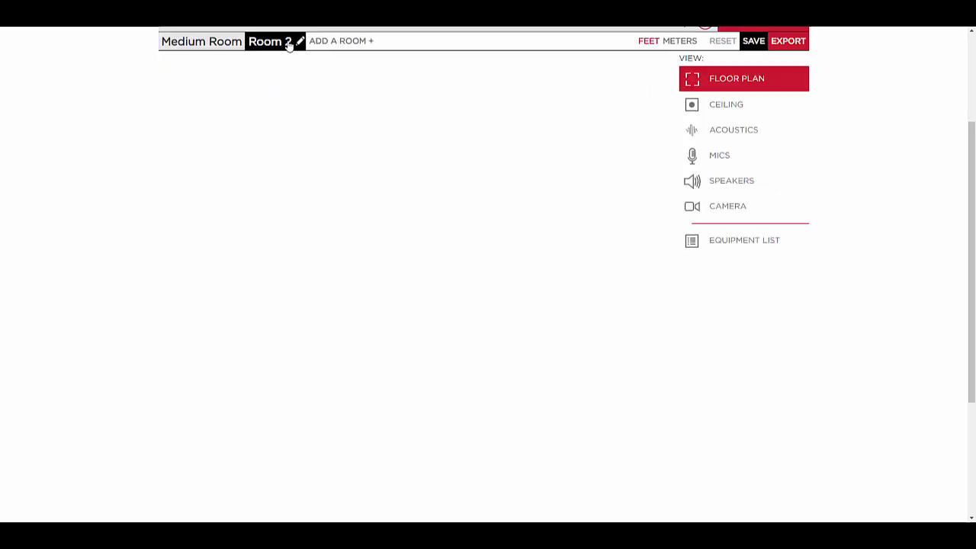
drag(453, 172, 378, 167)
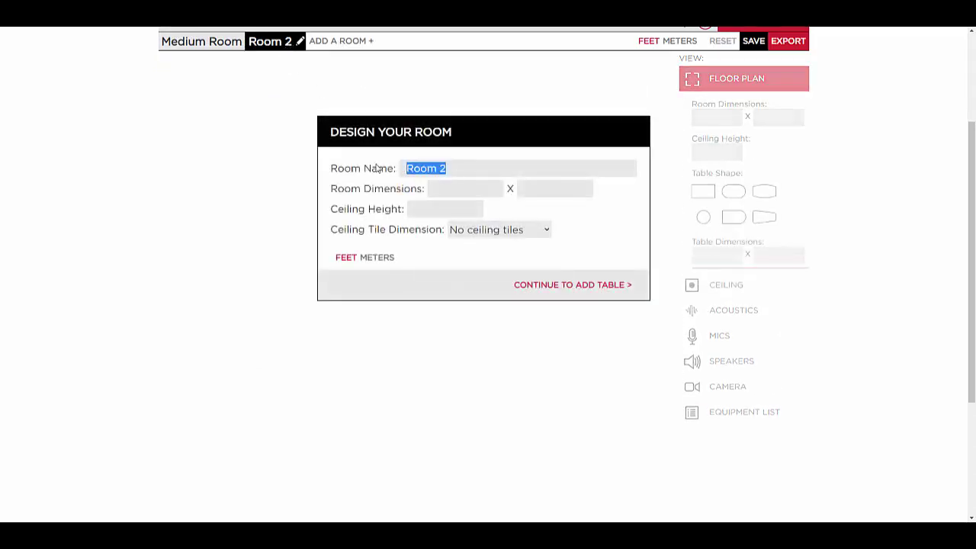
text(Large)
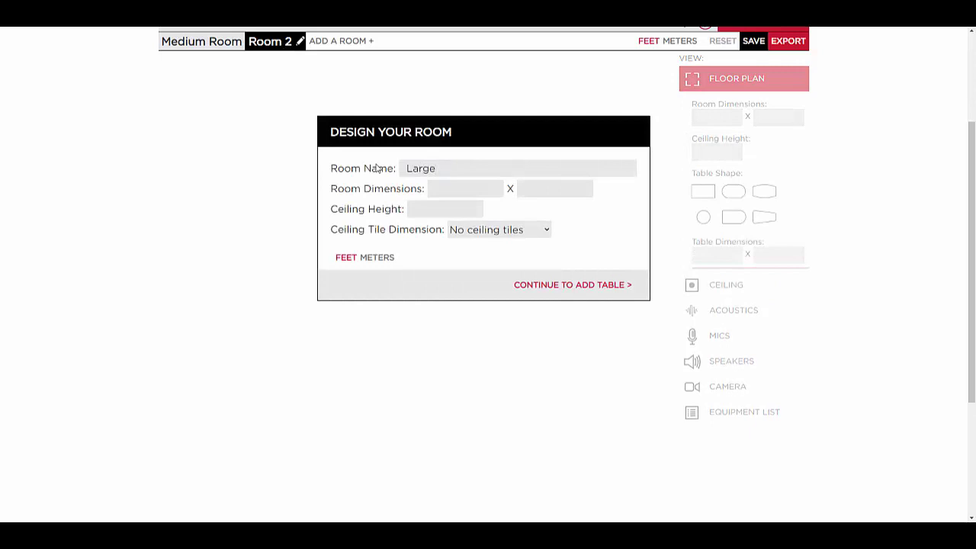
text( Room)
key(Tab)
text(50)
key(Tab)
text(30)
key(Tab)
text(10)
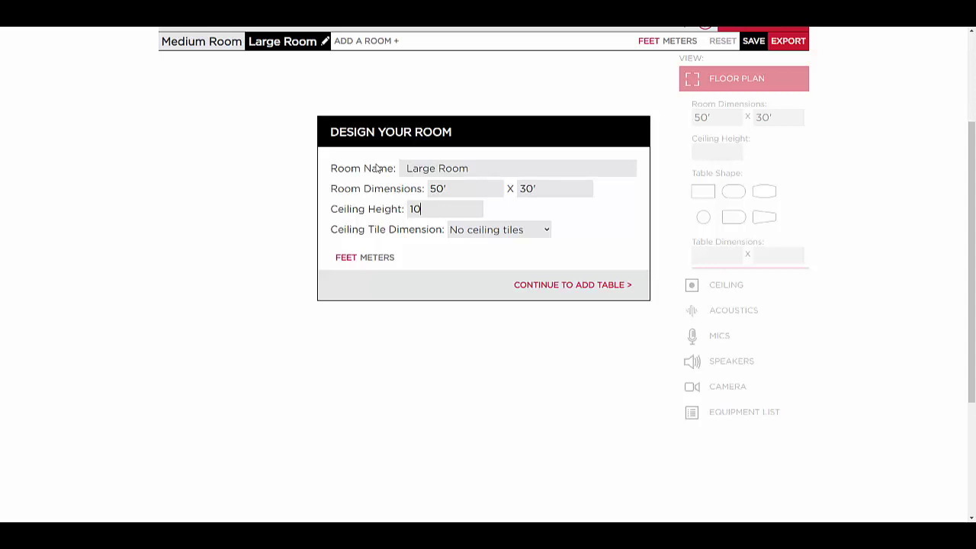
click(568, 285)
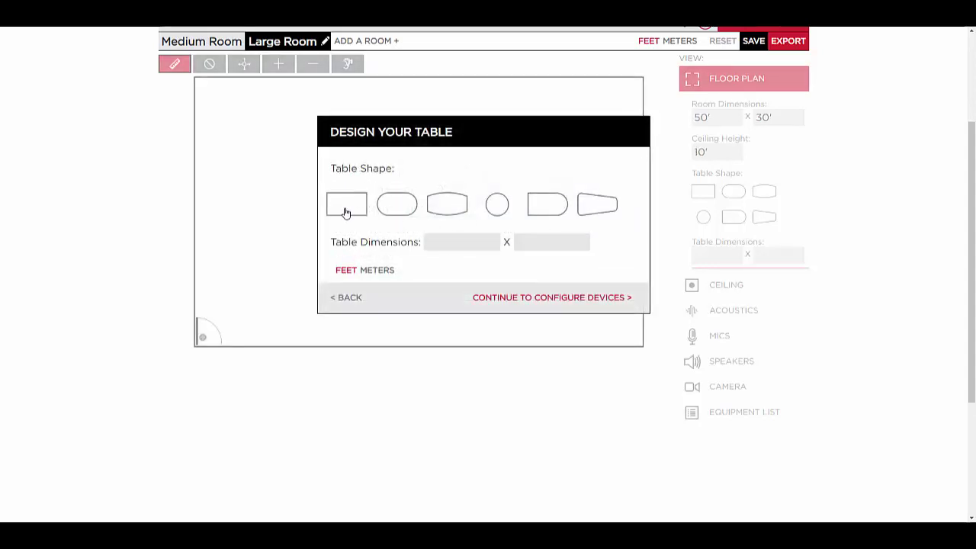
Give the Large Room a rectangular 14' x 4.5' table.
click(346, 204)
click(441, 242)
text(14)
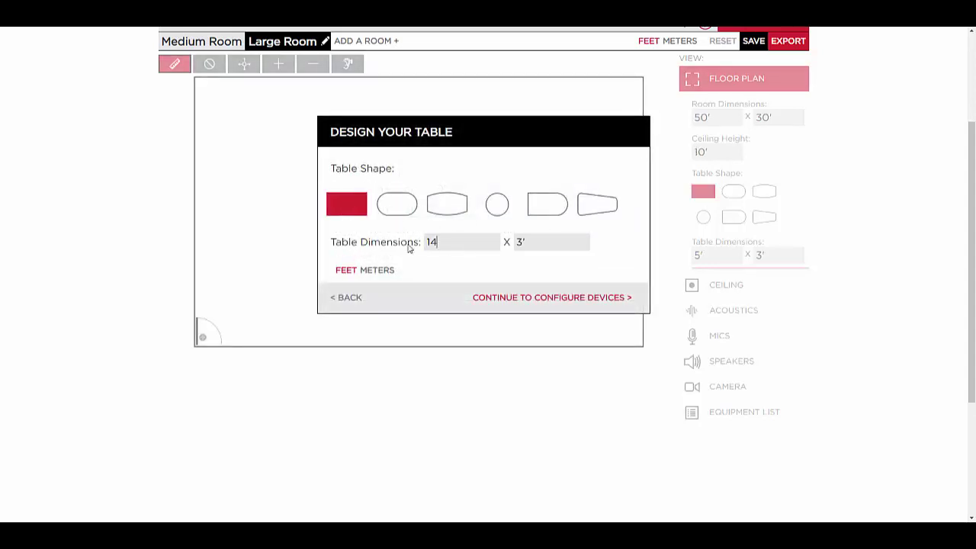
key(Tab)
text(4.5)
click(508, 299)
Choose Soundbar mics for the Large Room and display its mic coverage map.
click(468, 195)
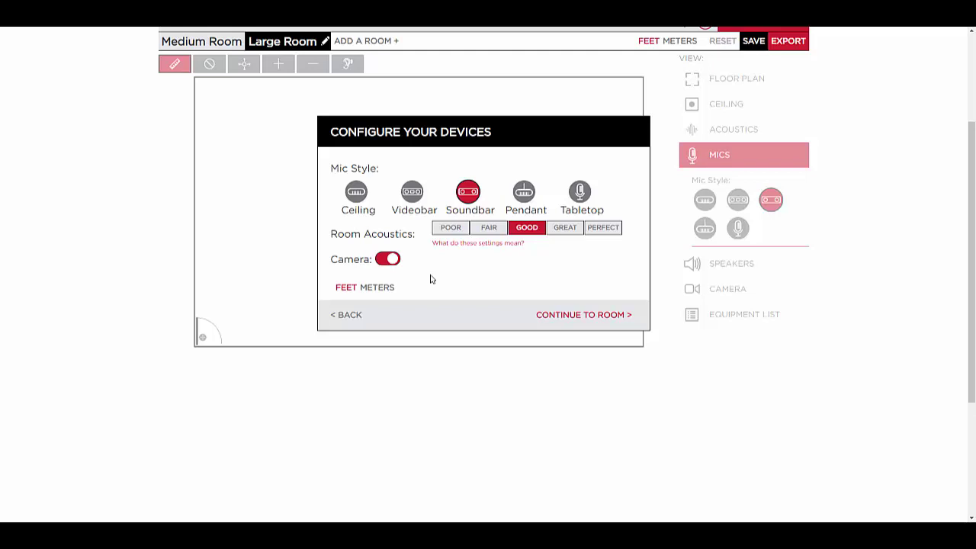
click(571, 317)
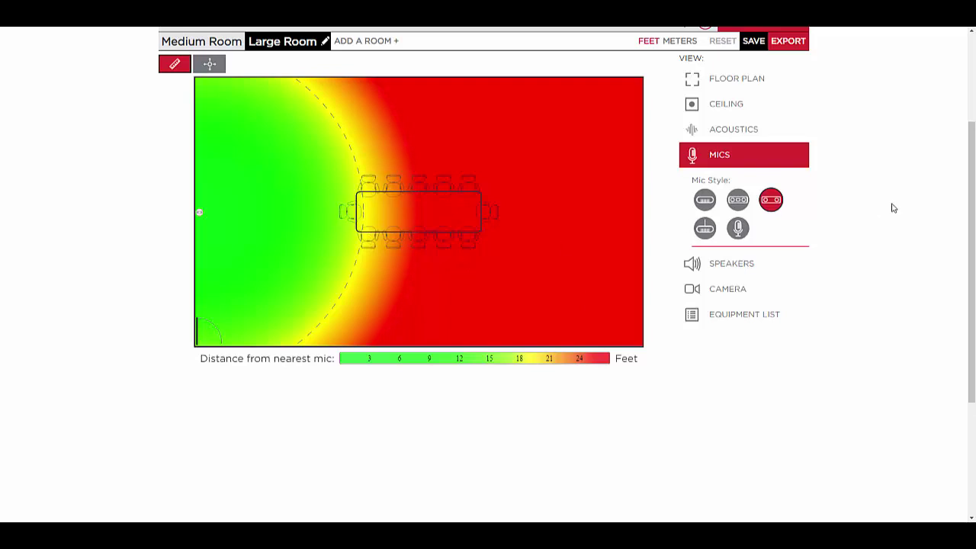
Cycle room acoustics through Poor, Fair, Good, Great and Perfect, returning to Good.
click(738, 129)
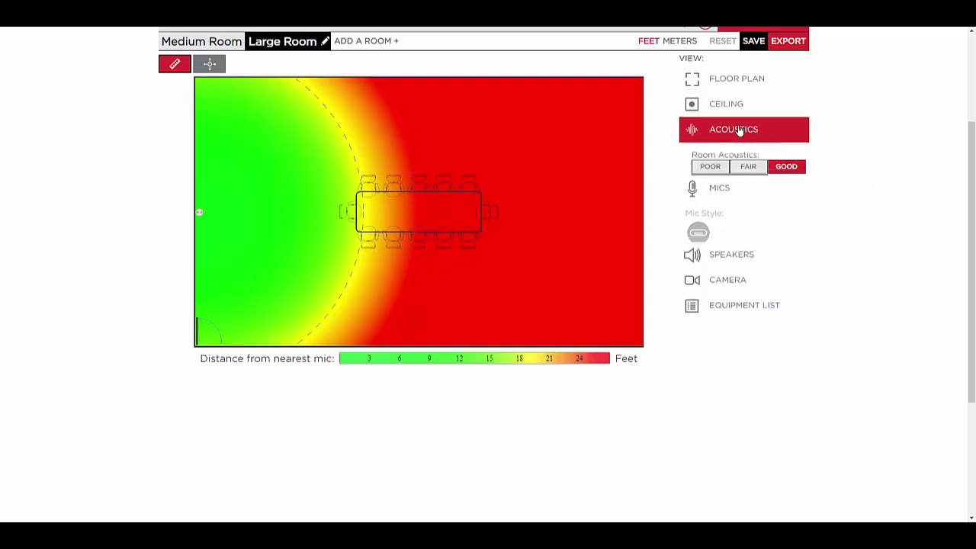
click(715, 168)
click(743, 168)
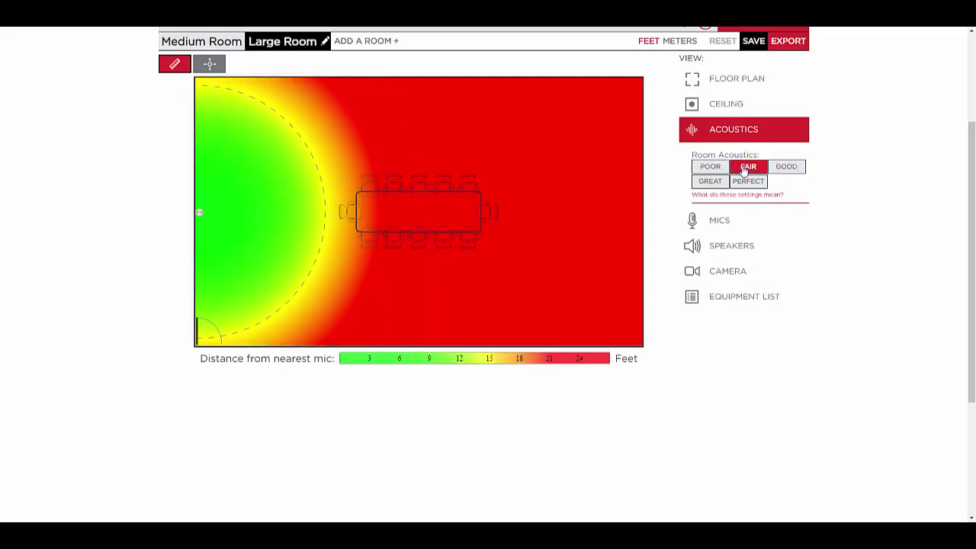
click(784, 170)
click(719, 186)
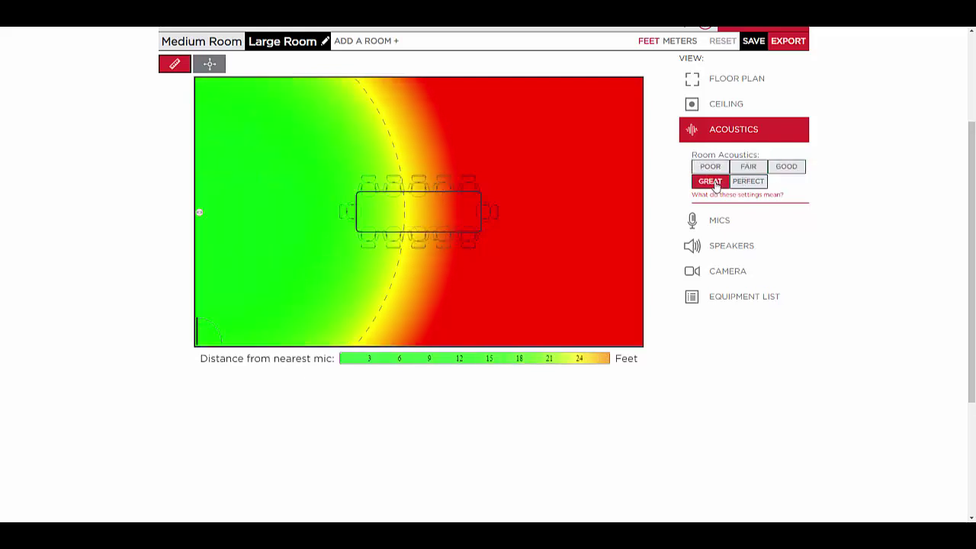
click(749, 182)
click(781, 170)
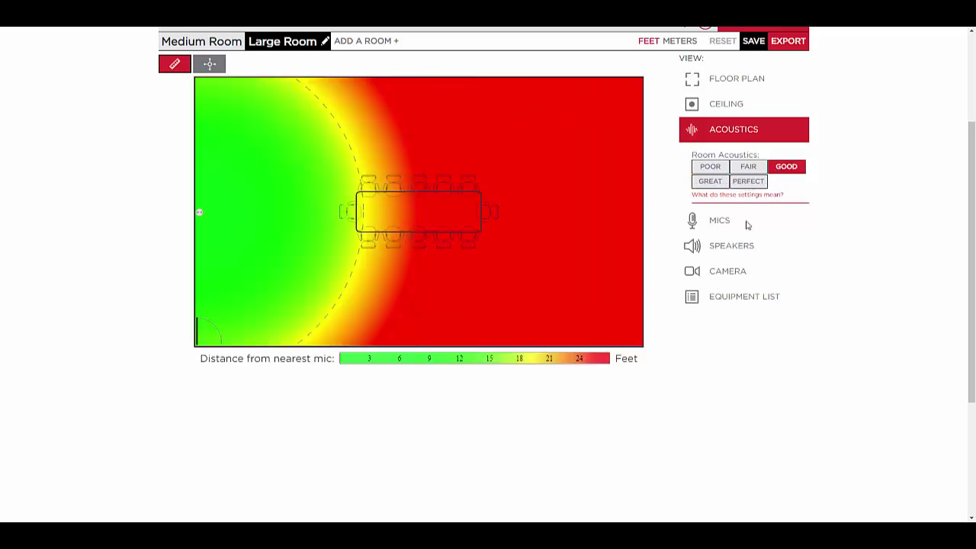
Show the speaker level map and retry Great and Perfect acoustics, ending on Good.
click(734, 246)
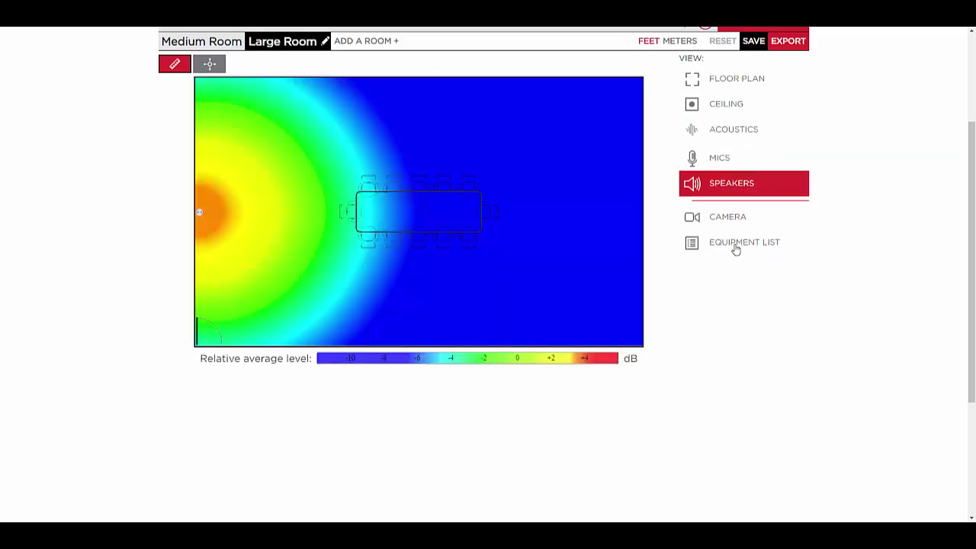
click(733, 133)
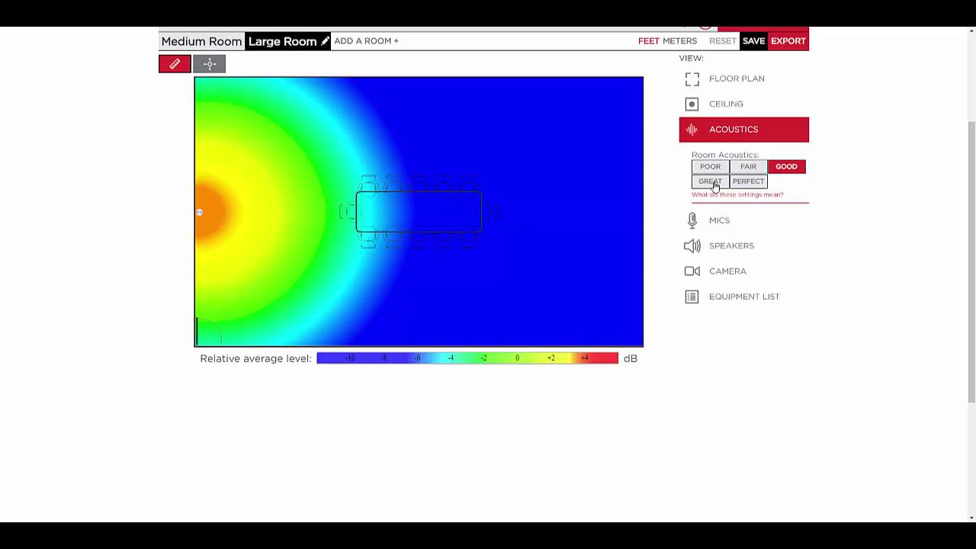
click(714, 183)
click(750, 183)
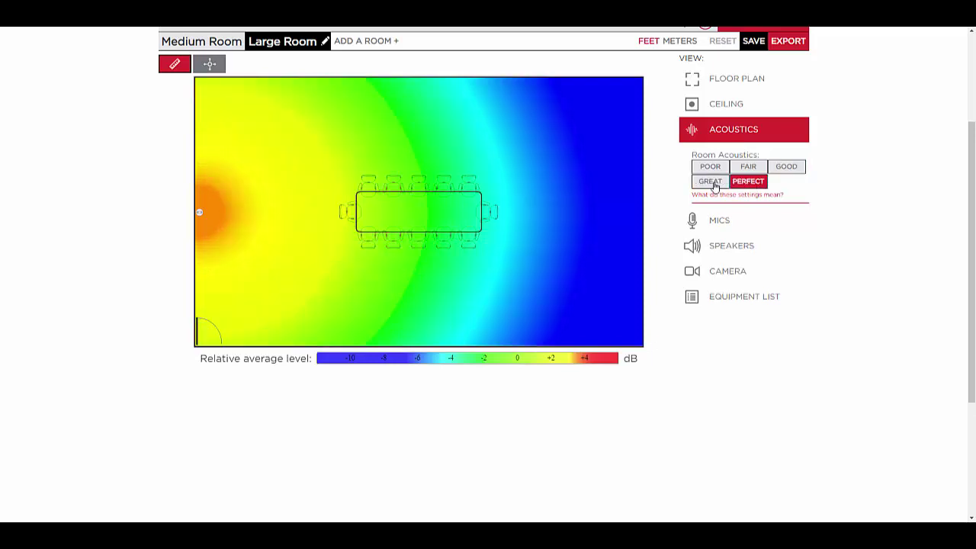
click(714, 183)
click(776, 172)
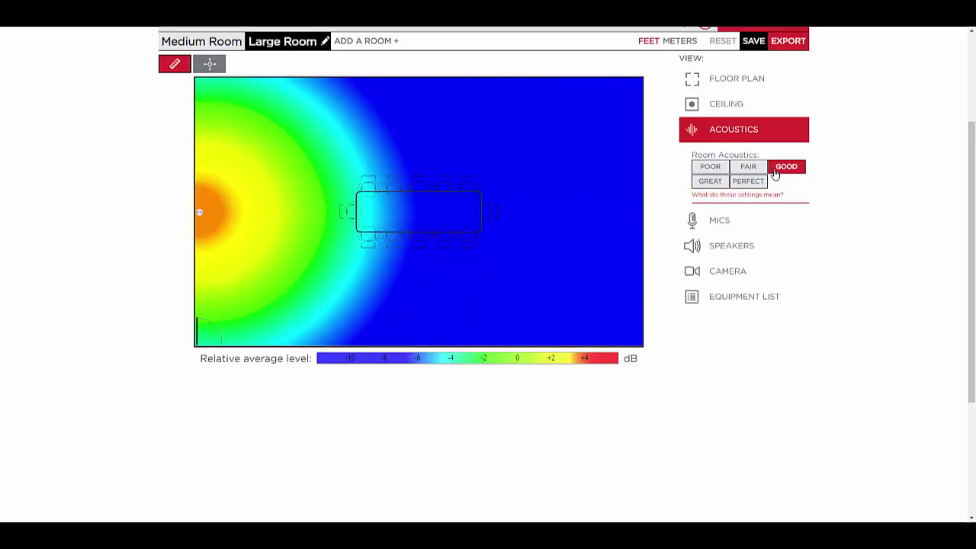
Show camera coverage and move the Large Room camera up to the top-left corner.
click(732, 273)
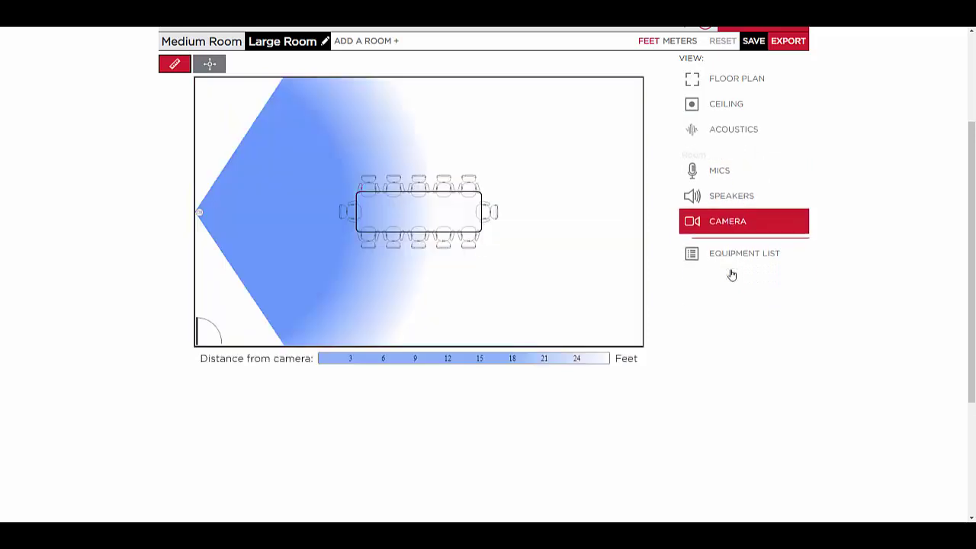
click(211, 65)
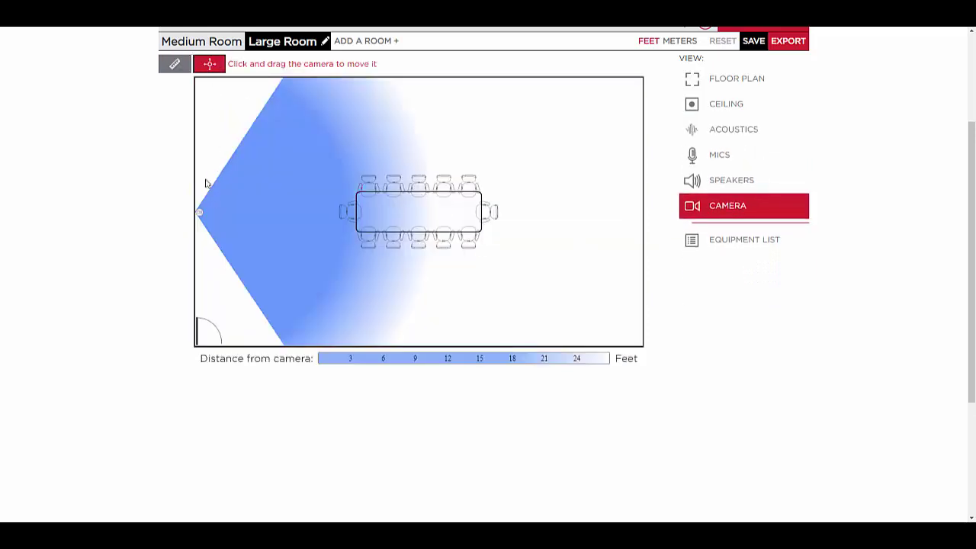
drag(199, 212, 197, 107)
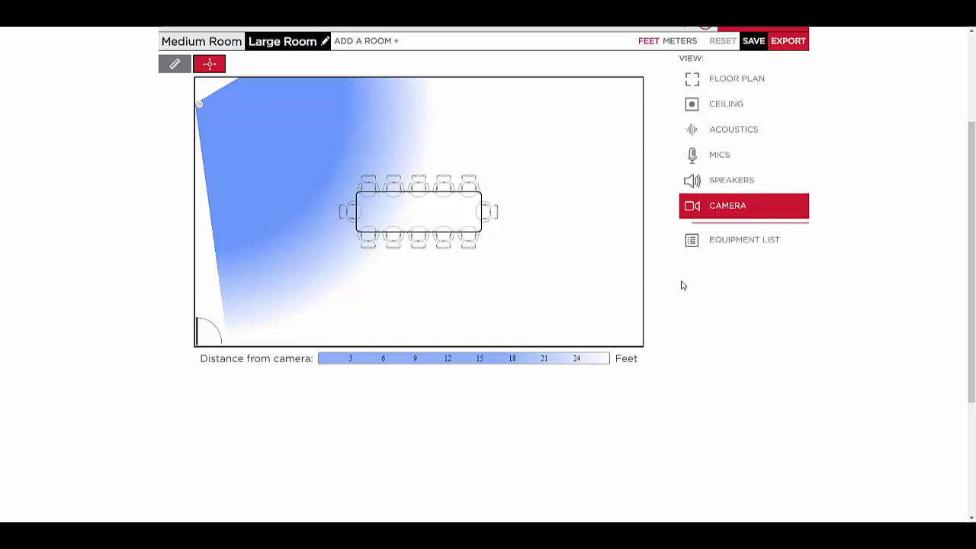
Switch off the Large Room's camera in the equipment list, then view the Medium Room's list.
click(721, 244)
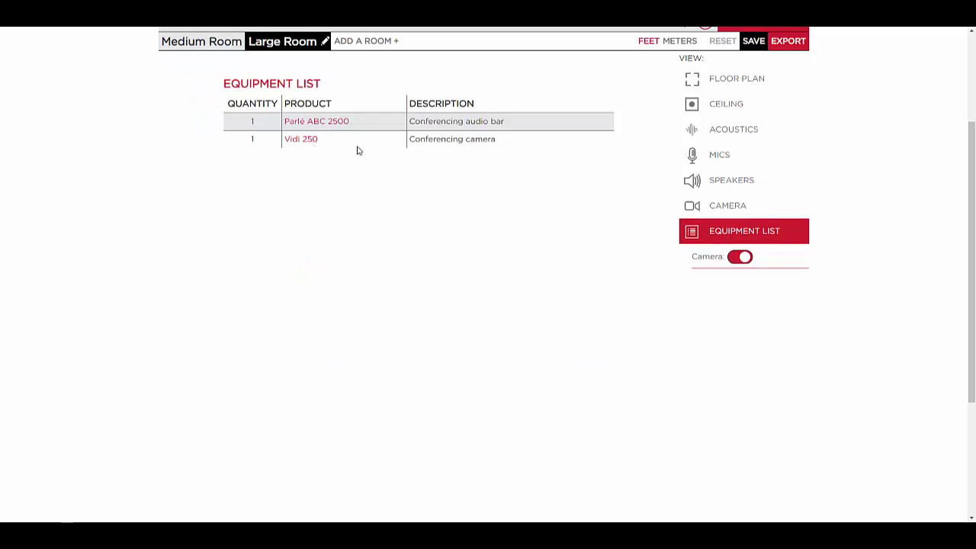
click(746, 257)
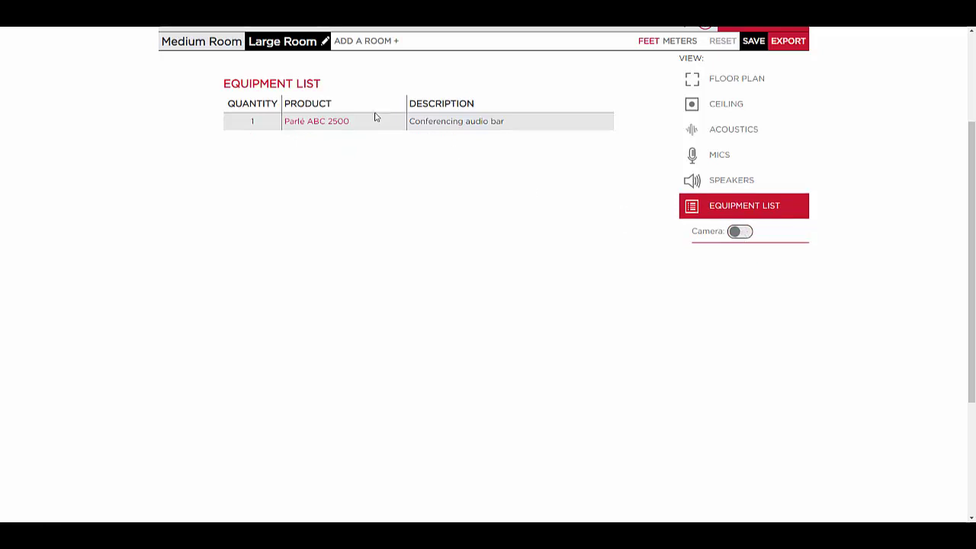
click(202, 42)
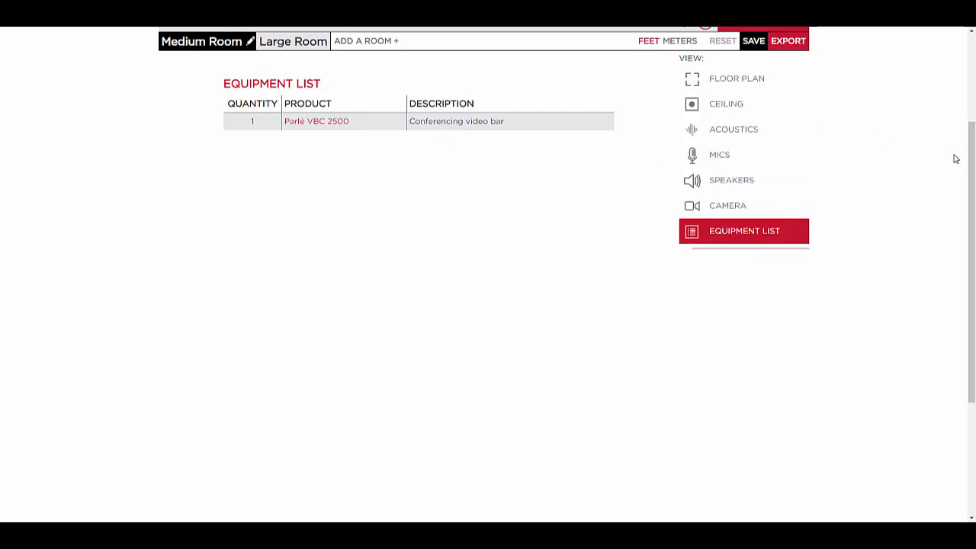
drag(972, 156, 972, 137)
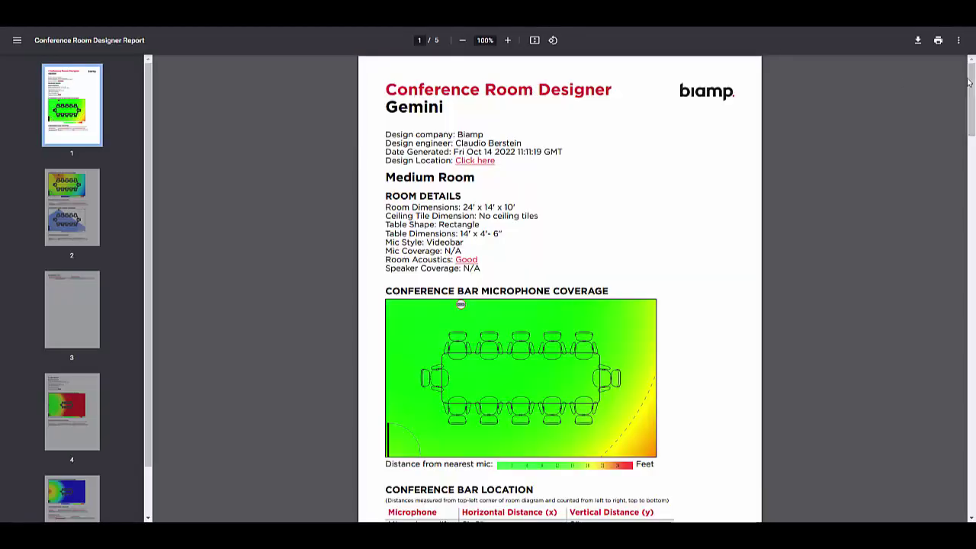
Scroll through the exported Gemini PDF report's pages, then show the Medium Room's MICS coverage map.
scroll(973, 110, down, 1)
drag(973, 110, 969, 194)
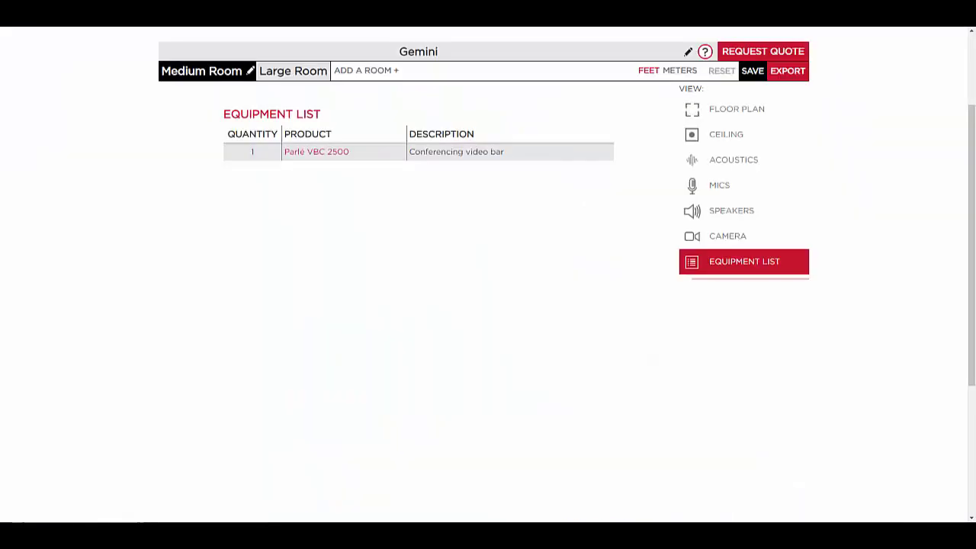
click(717, 187)
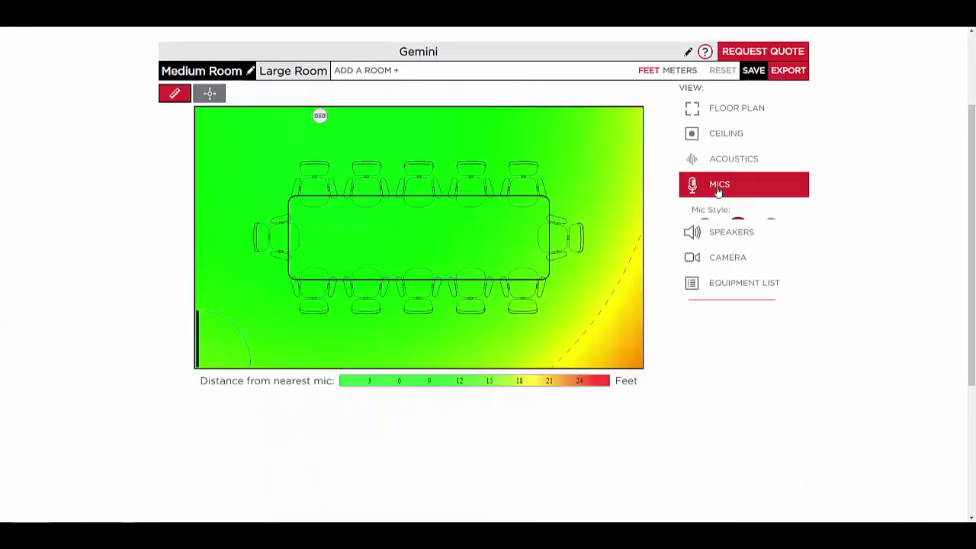